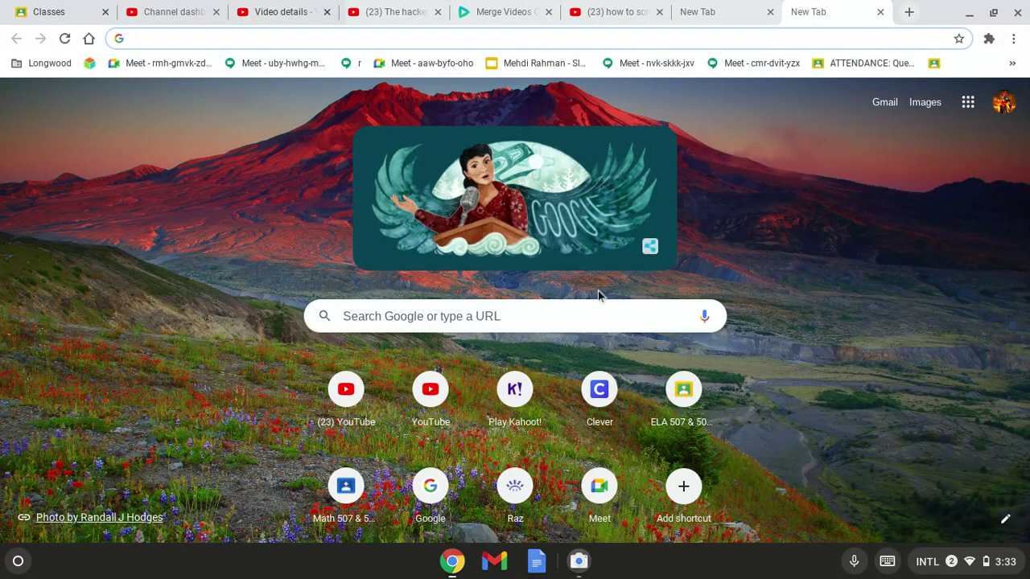
# - Search Google for 'crome web store' to reach the Chrome Web Store
pyautogui.write('cro')
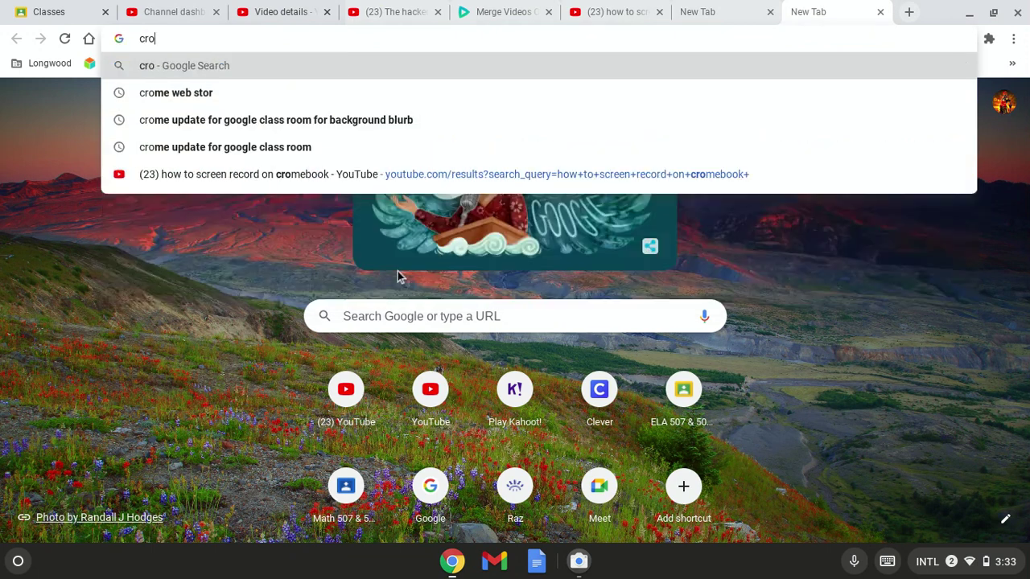
pyautogui.write('me')
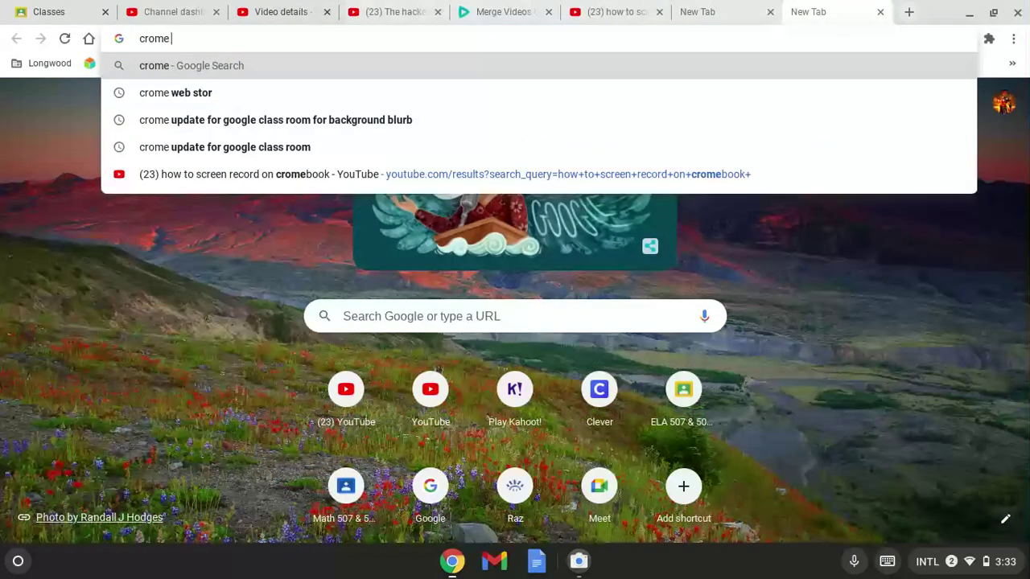
pyautogui.write(' web st')
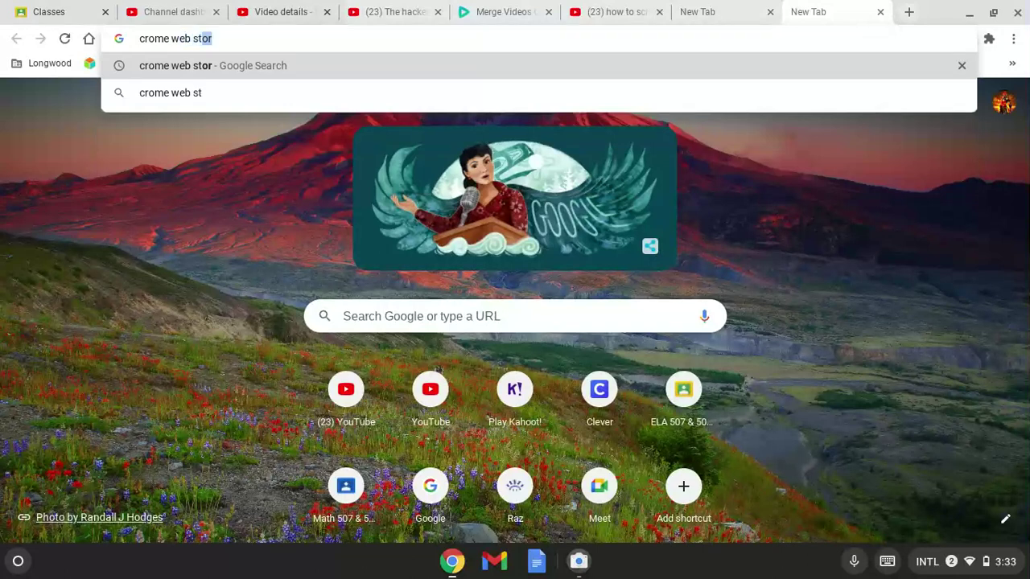
pyautogui.write('ore')
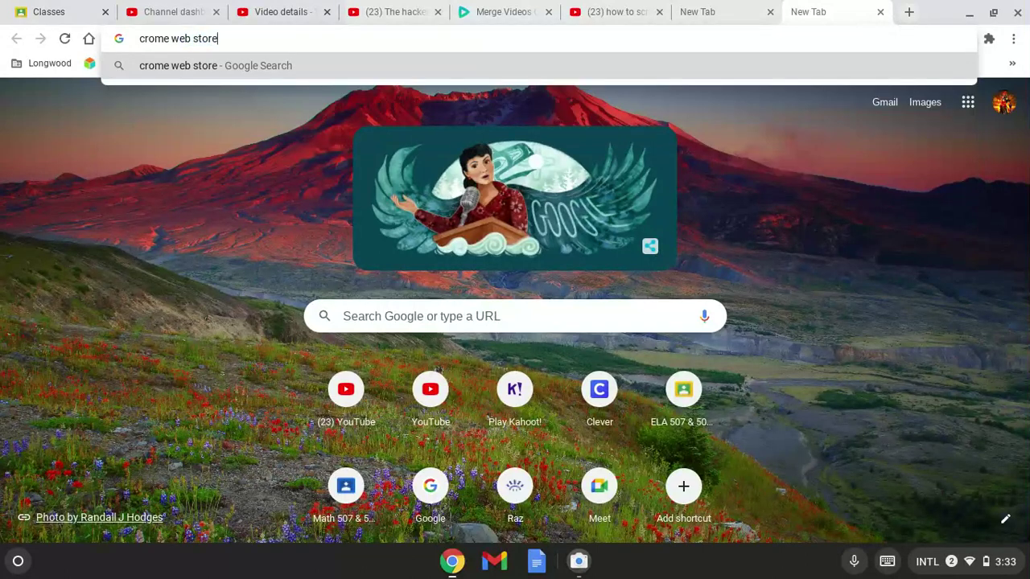
pyautogui.press('Return')
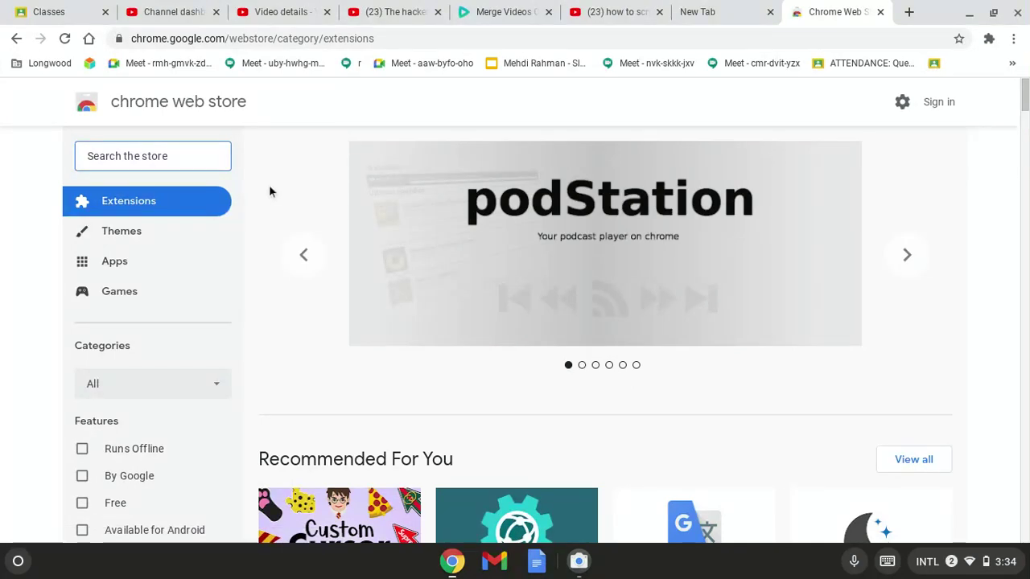
# - Search the store for 'nimbus' and open the Nimbus Screenshot & Screen Video Recorder listing
pyautogui.click(150, 165)
pyautogui.write('n')
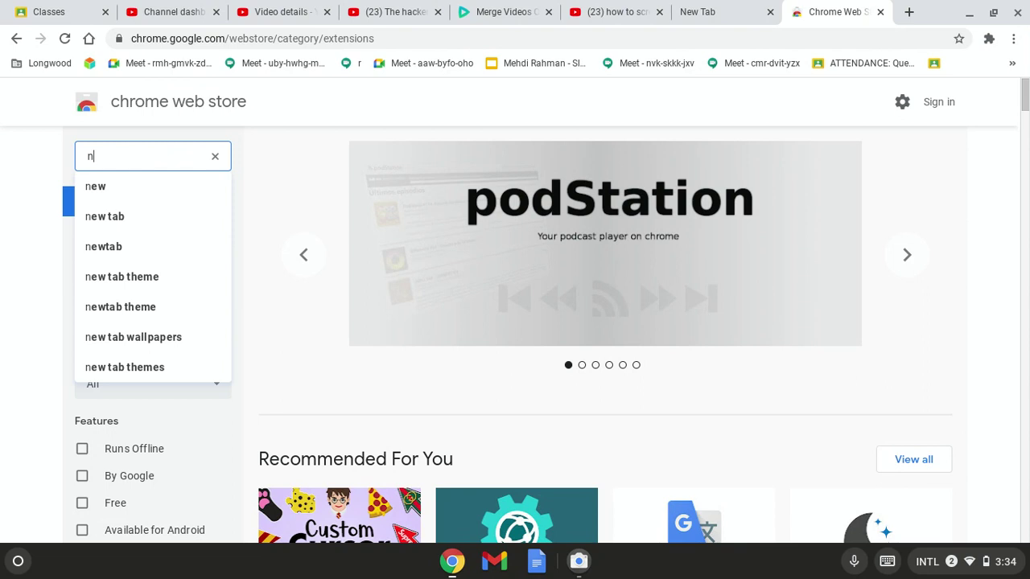
pyautogui.write('im')
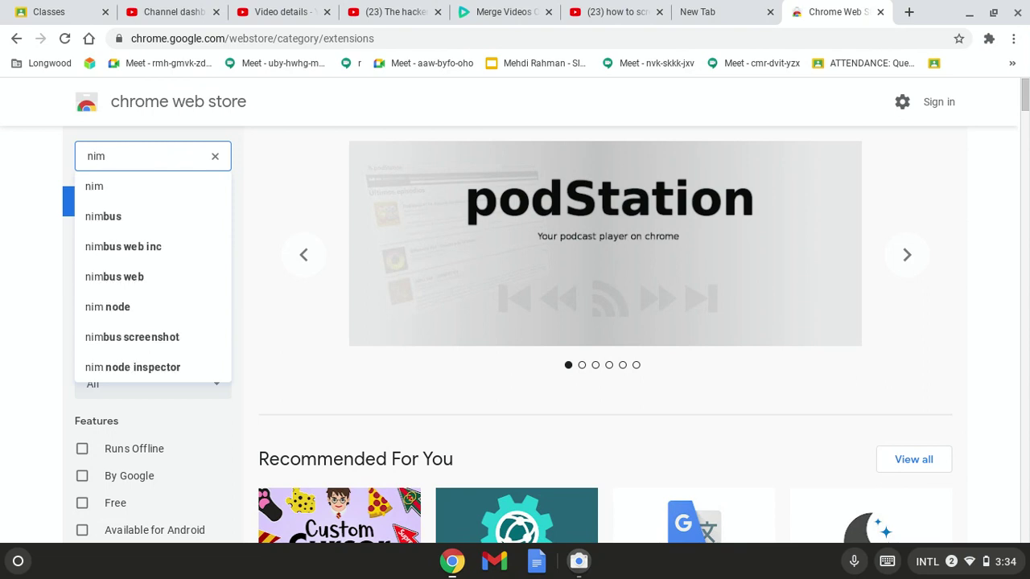
pyautogui.write('bus')
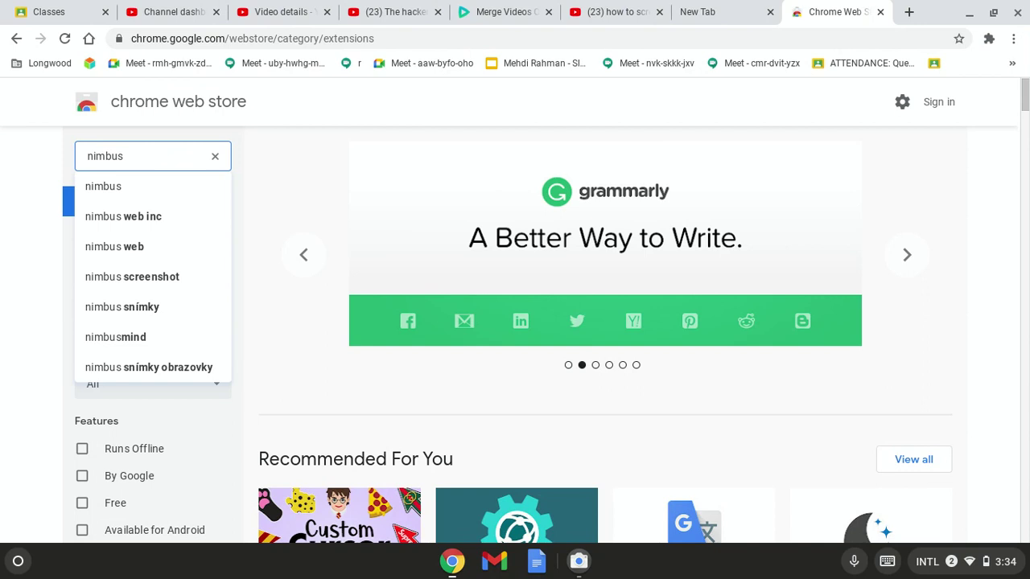
pyautogui.press('Return')
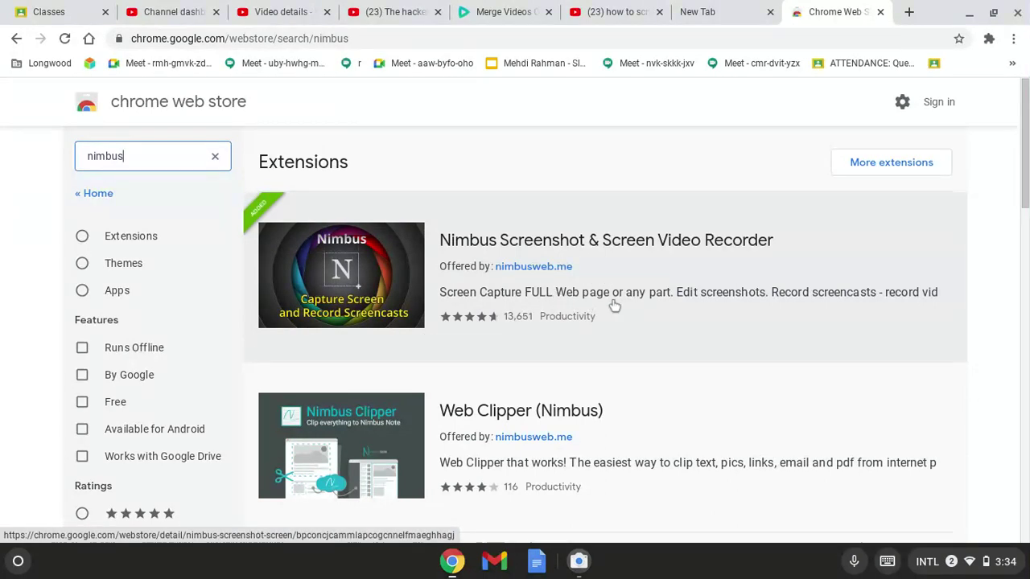
pyautogui.click(563, 281)
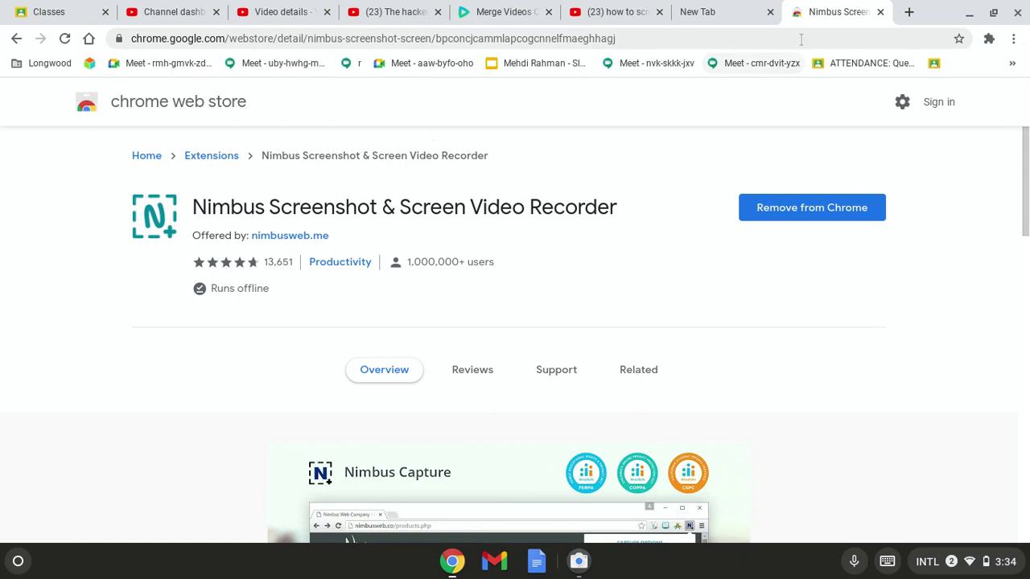
# - Open a new tab and show the installed extensions list, including Nimbus
pyautogui.click(908, 14)
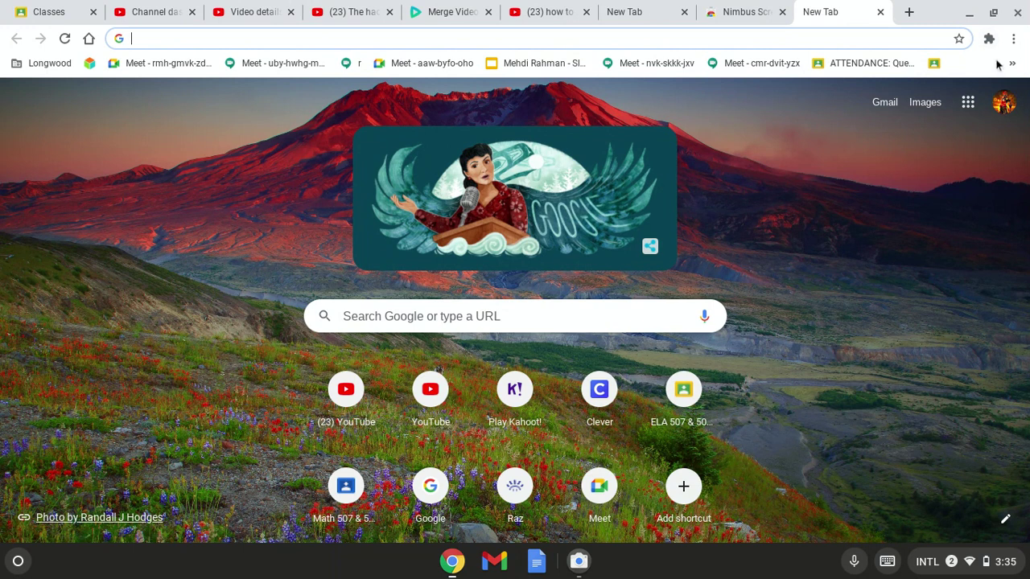
pyautogui.click(987, 39)
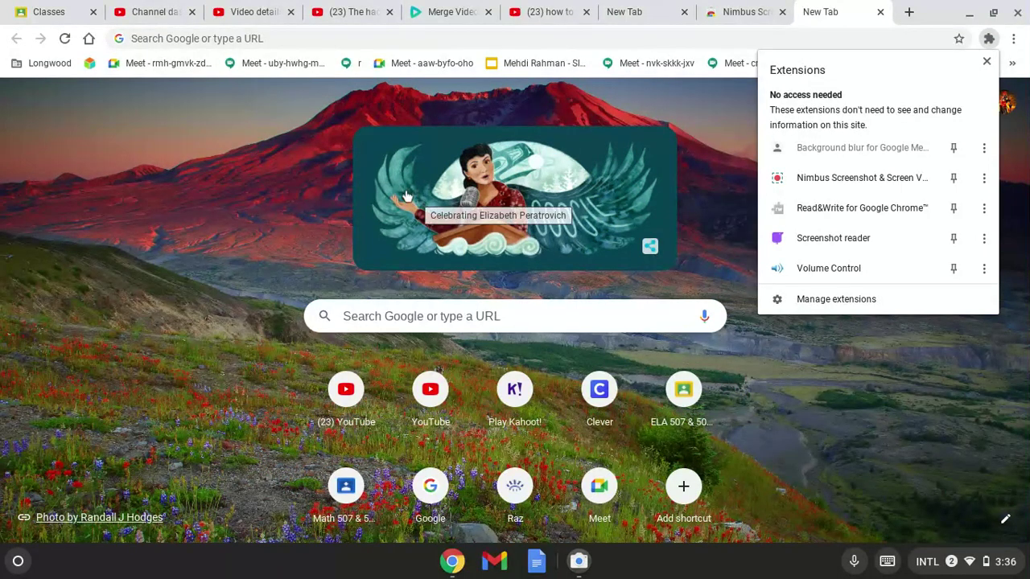
# - Start a Nimbus Screenshot & Screen Video Recorder video recording from the Extensions menu
pyautogui.click(849, 174)
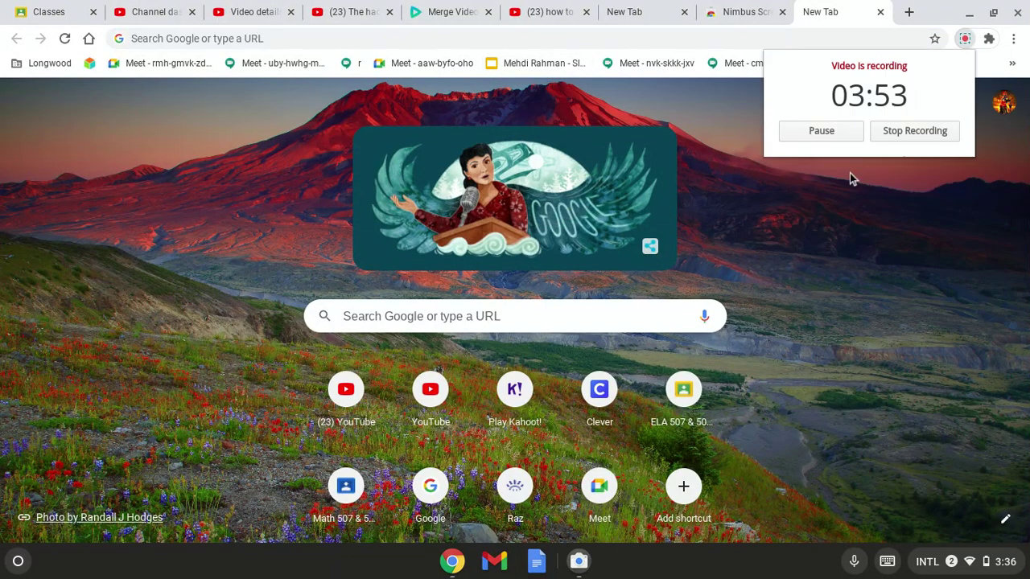